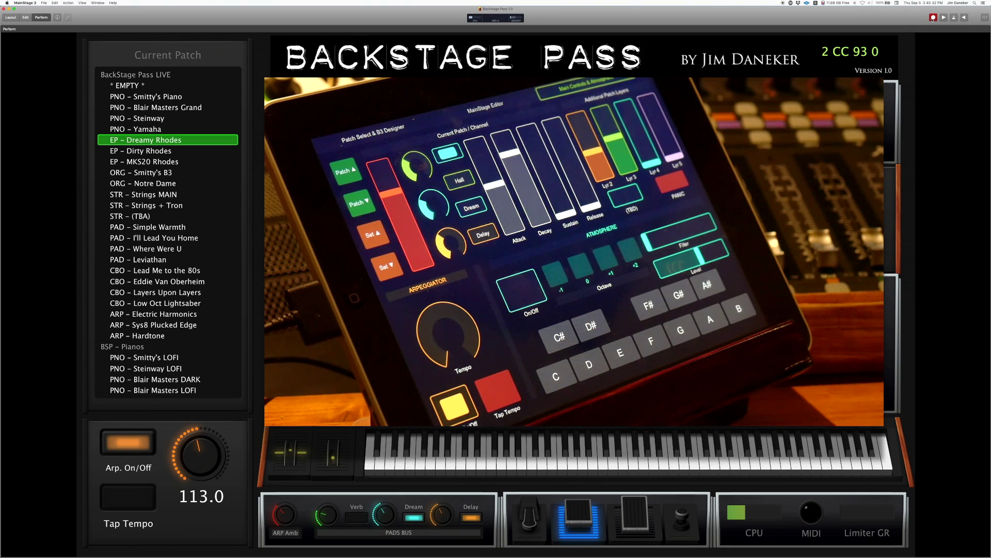
# Step: Advance through the BackStage Pass LIVE patches from EP – Dirty Rhodes to ORG – Notre Dame and on to STR – Strings MAIN
pyautogui.press('Down')
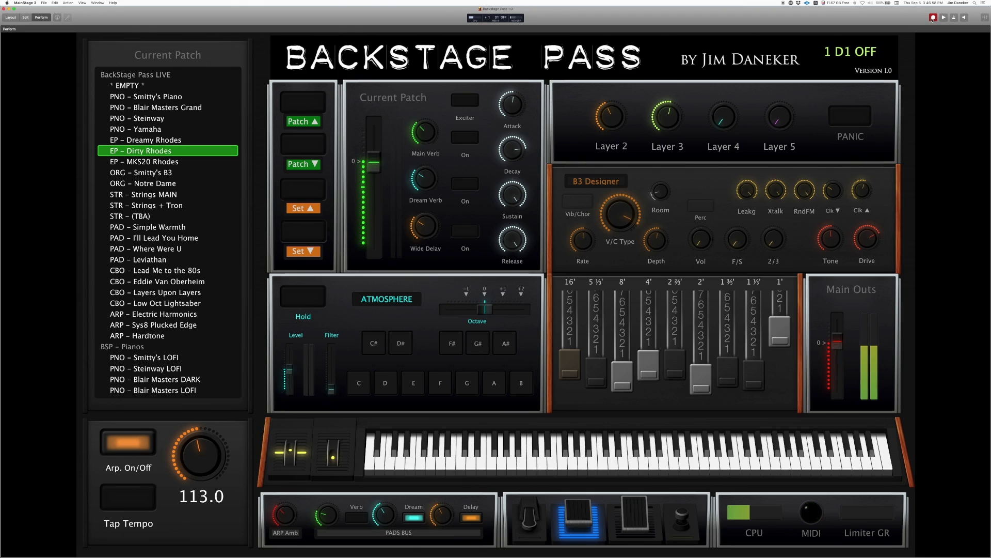
pyautogui.press('Down')
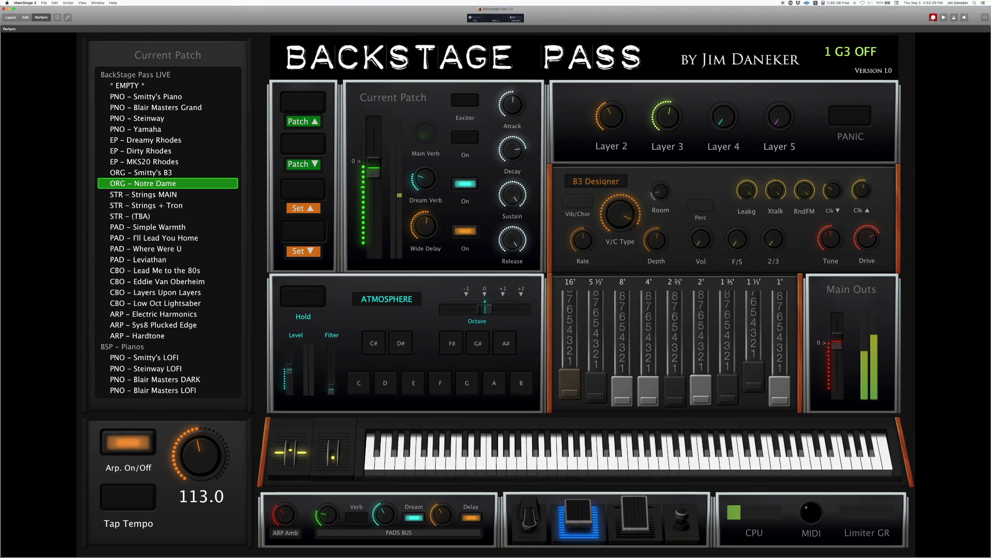
pyautogui.press('Right')
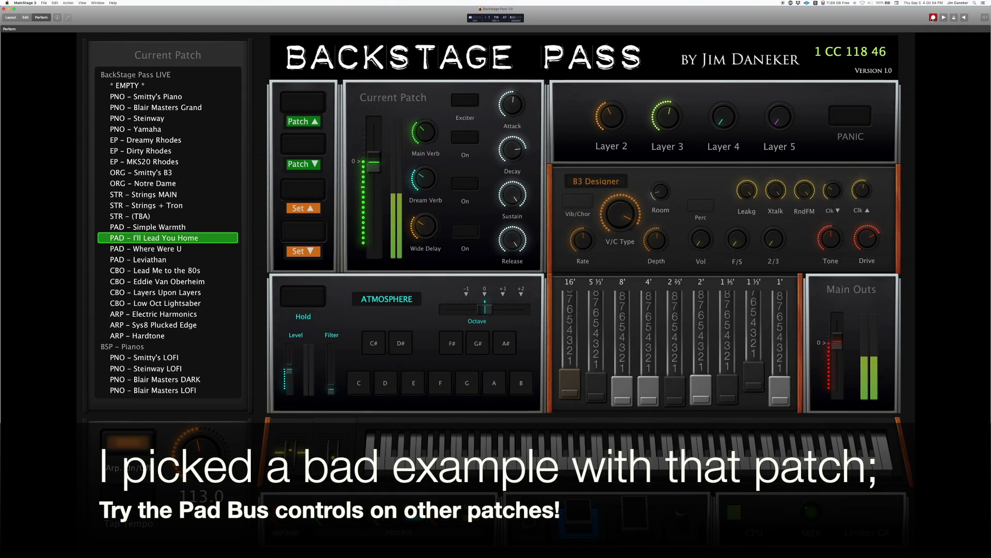
# Step: Advance from PAD – I'll Lead You Home through the remaining pads and combos to CBO – Layers Upon Layers
pyautogui.press('Down')
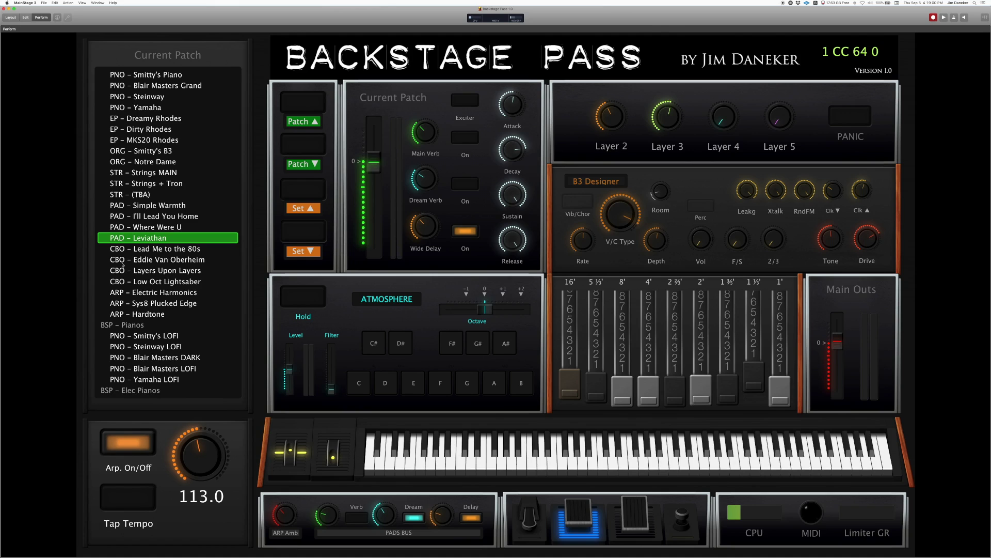
pyautogui.press('Down')
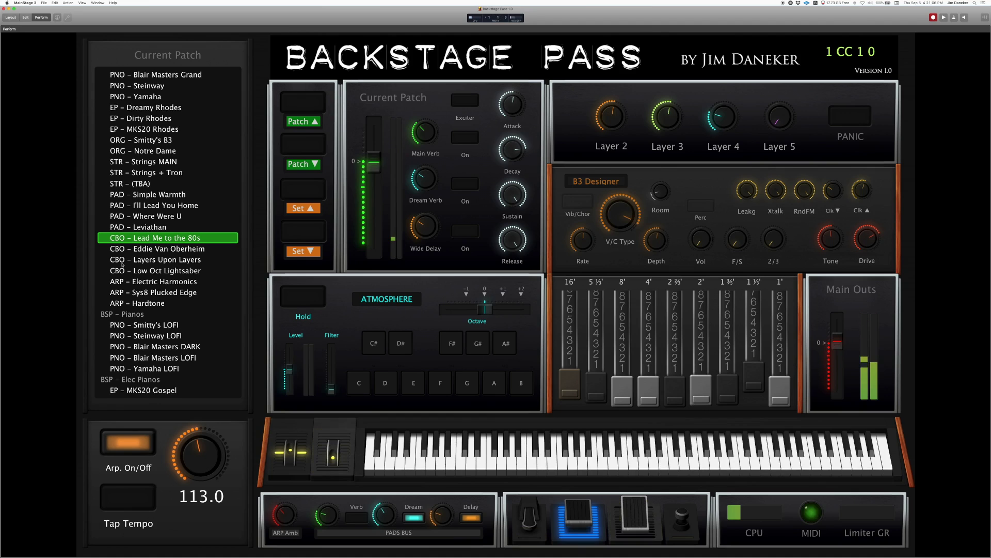
pyautogui.press('Down')
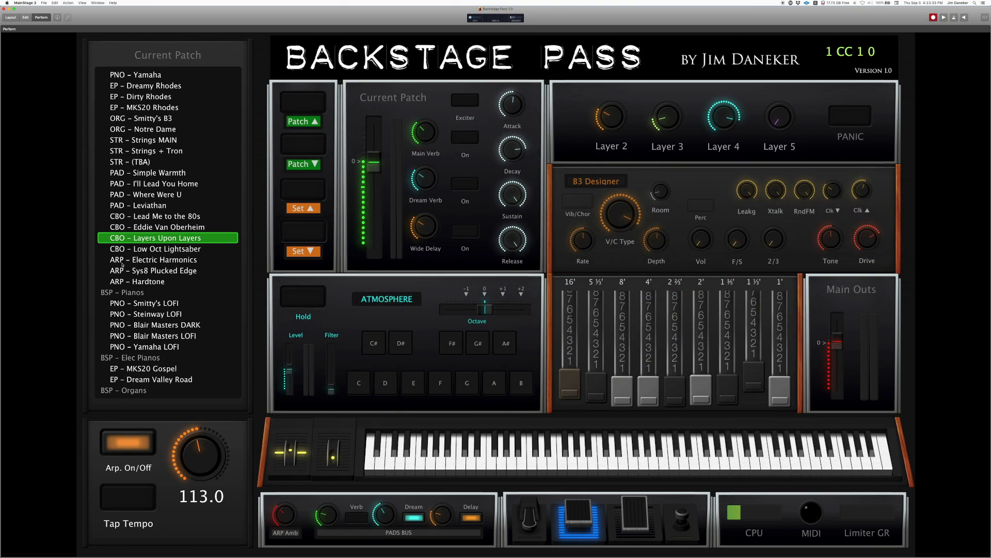
# Step: Compare CBO – Eddie Van Oberheim with CBO – Layers Upon Layers by alternating between the two patches, ending on Layers Upon Layers
pyautogui.press('Up')
pyautogui.press('Down')
pyautogui.press('Up')
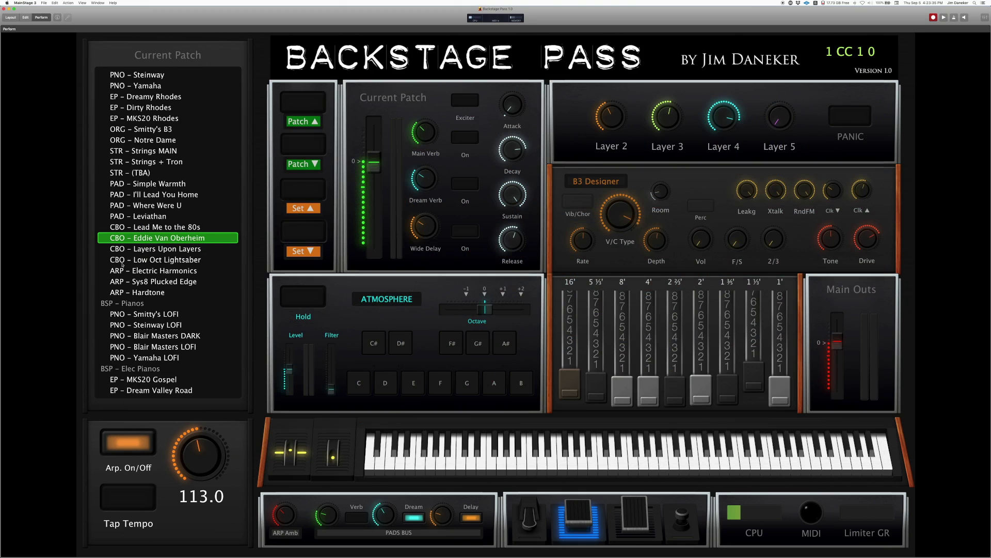
pyautogui.press('Down')
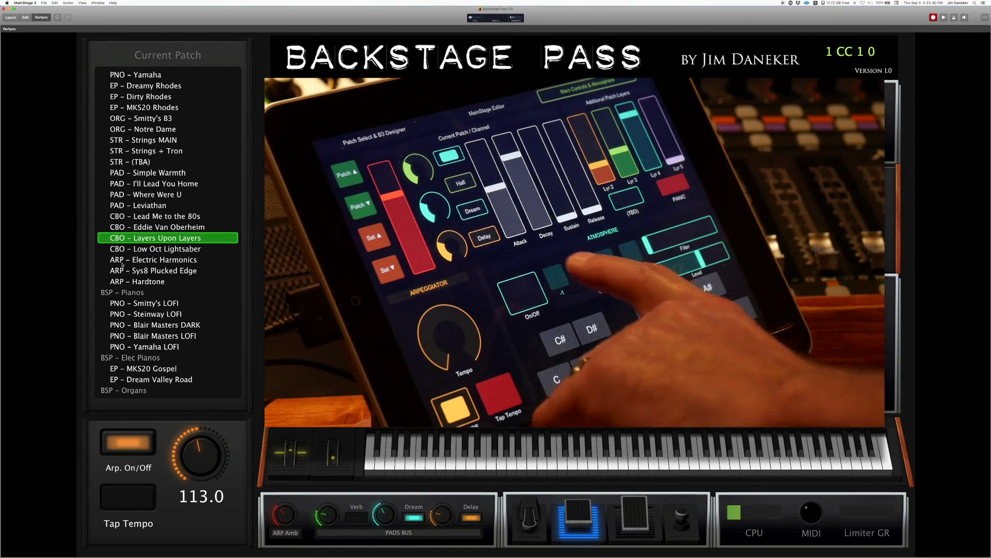
pyautogui.press('Up')
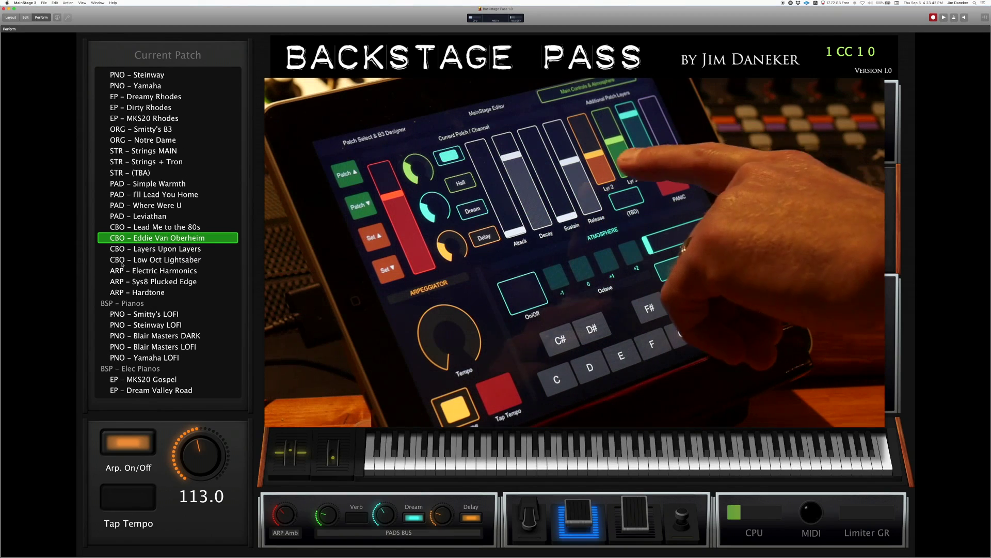
pyautogui.press('Down')
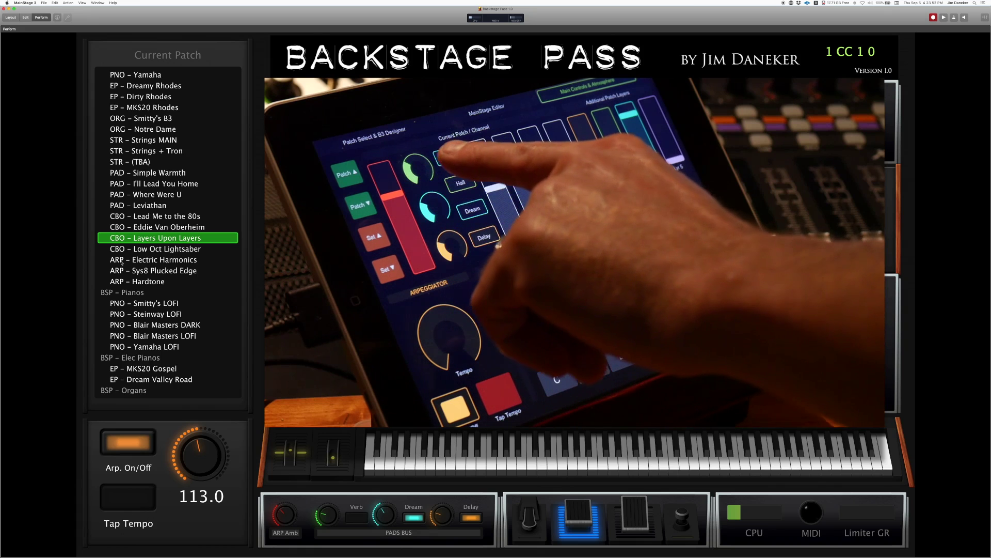
# Step: Load the EP – MKS20 Rhodes patch for comparison and return to CBO – Layers Upon Layers
pyautogui.click(130, 162)
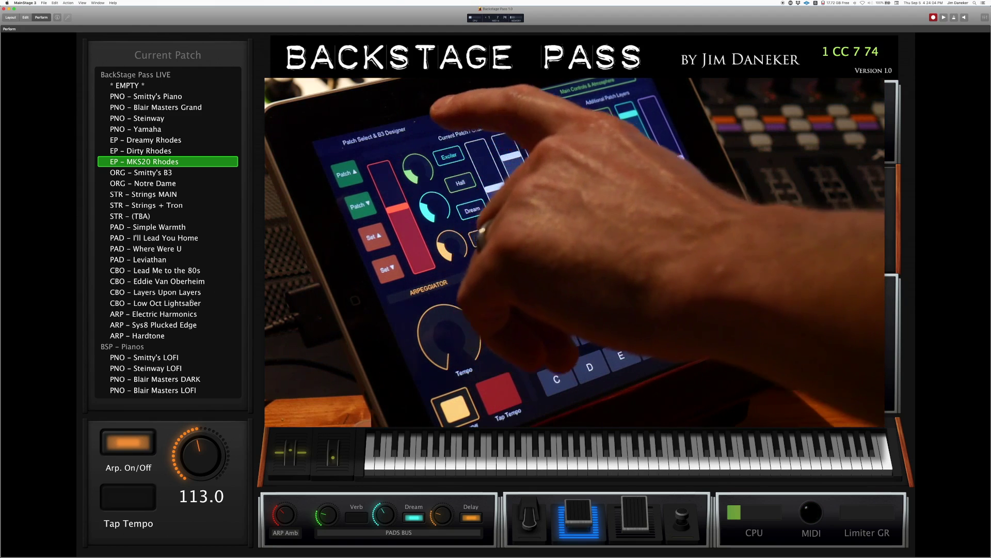
pyautogui.click(212, 293)
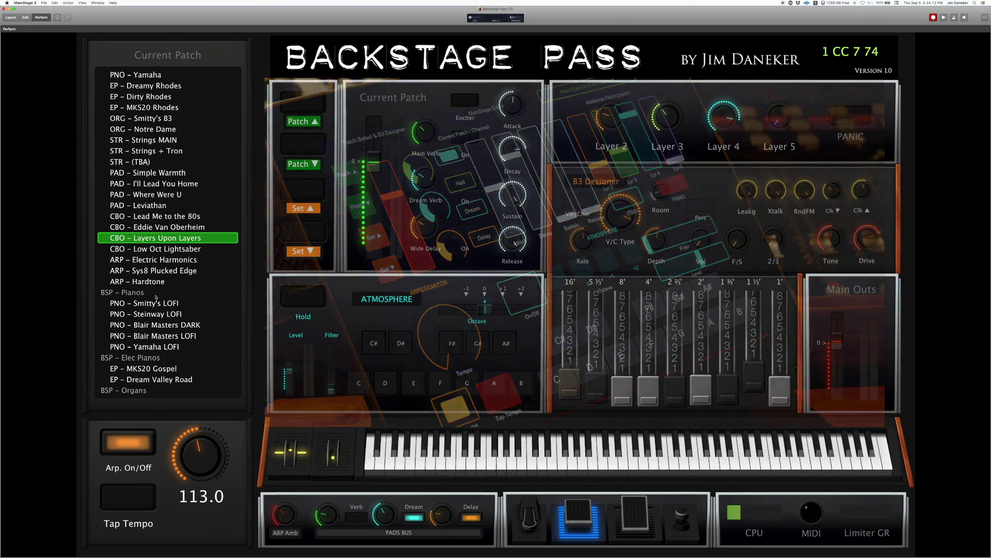
# Step: Advance from CBO – Low Oct Lightsaber through the arpeggio patches and BSP – Pianos to EP – MKS20 Gospel
pyautogui.press('Down')
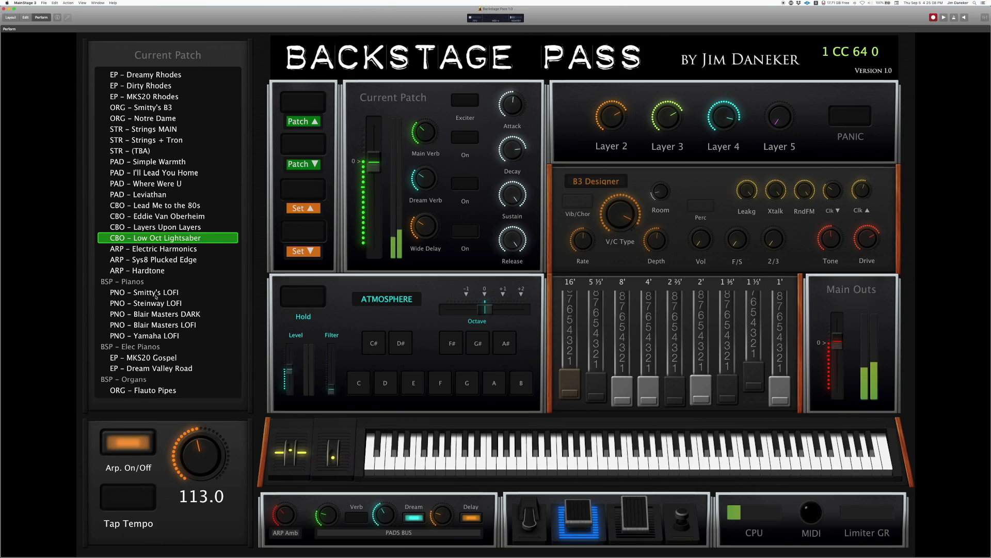
pyautogui.press('Down')
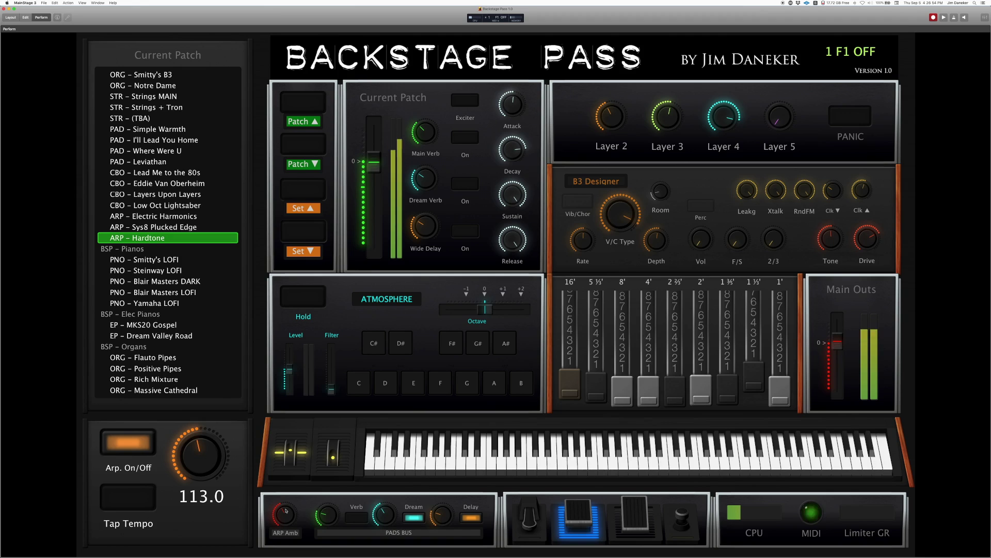
pyautogui.press('Down')
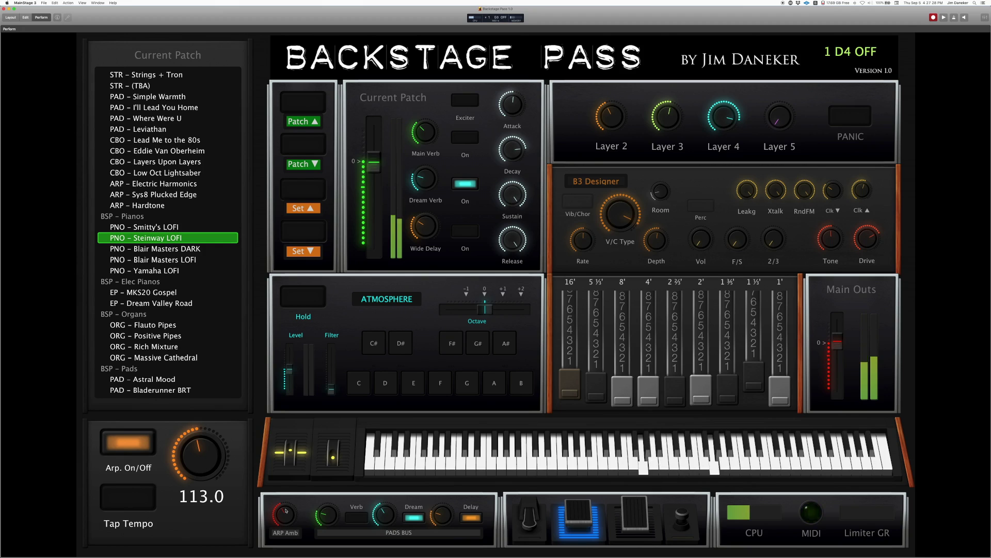
pyautogui.press('Down')
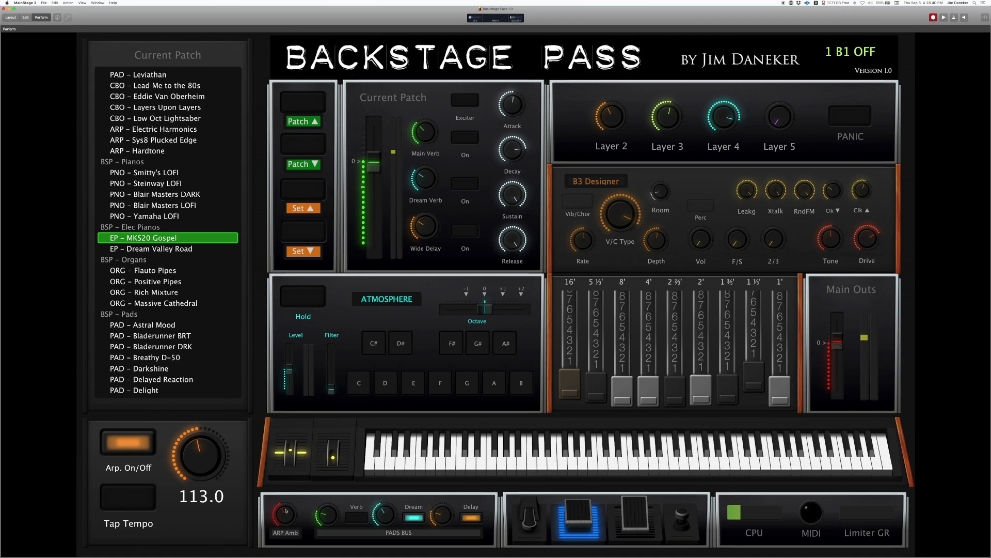
# Step: Load EP – Dream Valley Road and advance through the BSP – Organs patches to ORG – Massive Cathedral
pyautogui.press('Down')
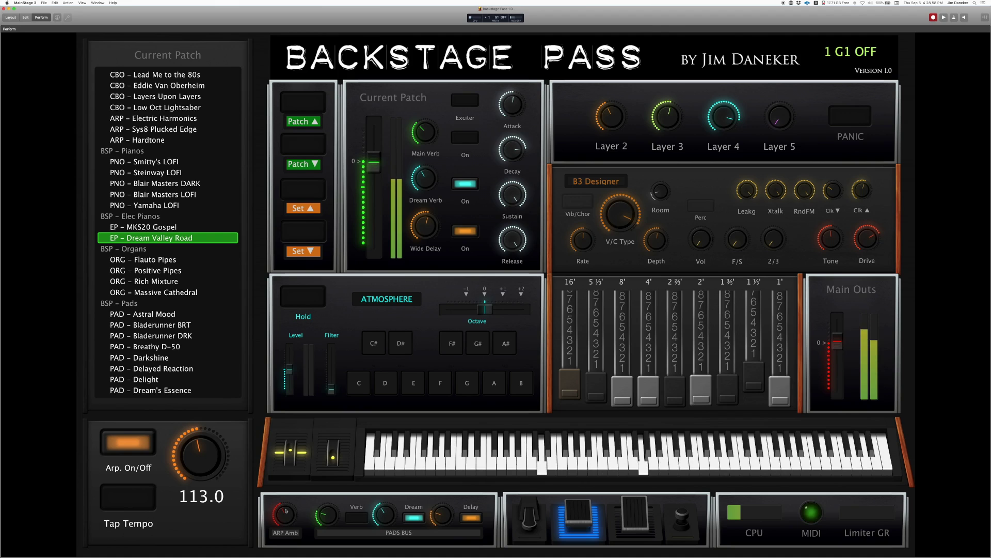
pyautogui.press('Down')
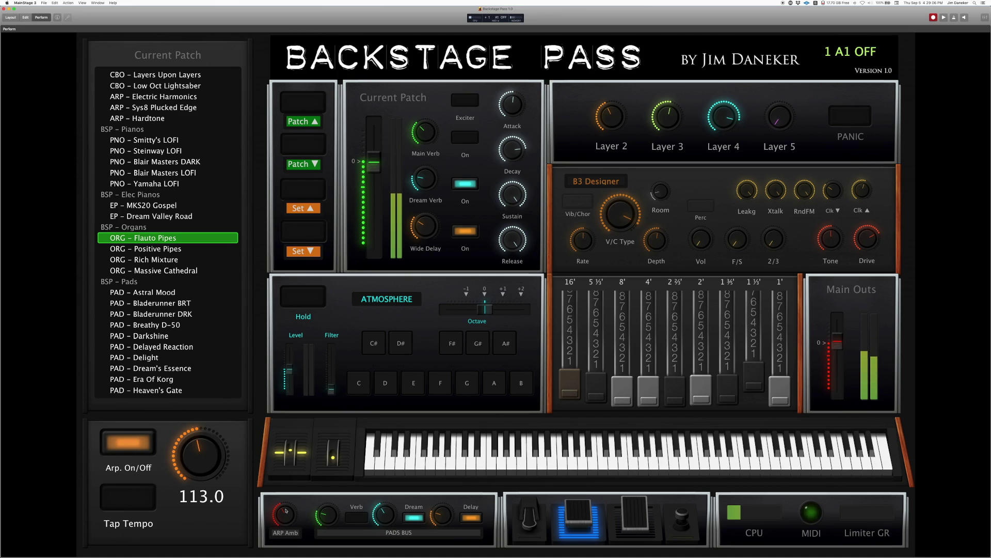
pyautogui.press('Down')
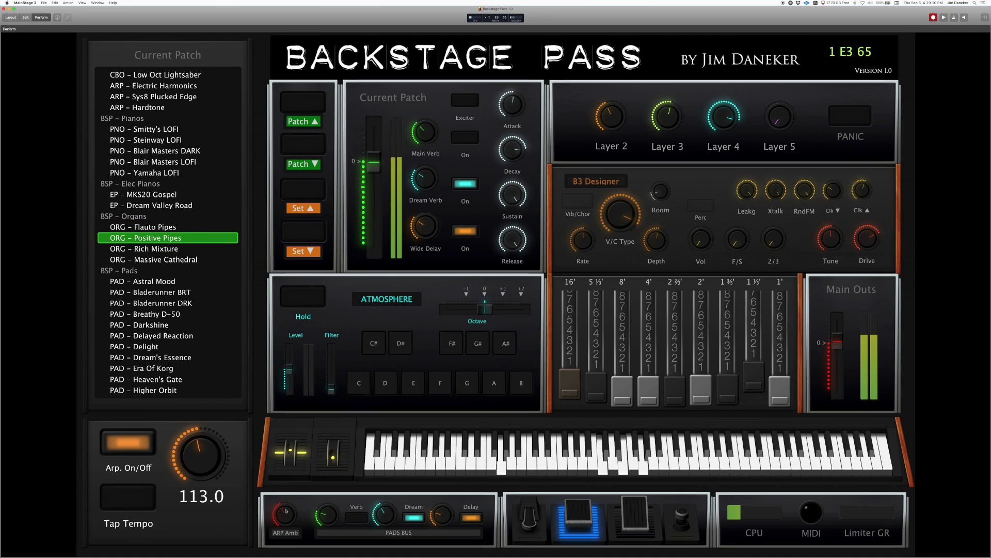
pyautogui.press('Down')
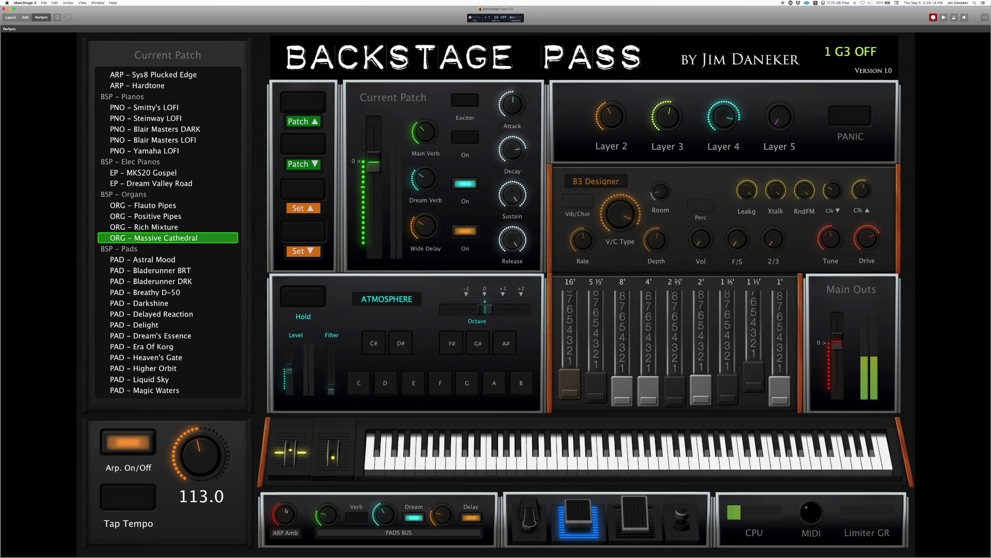
# Step: Advance into the BSP – Pads patches through PAD – Breathy D-50 and PAD – Delight to PAD – Era Of Korg
pyautogui.press('Down')
pyautogui.press('Down')
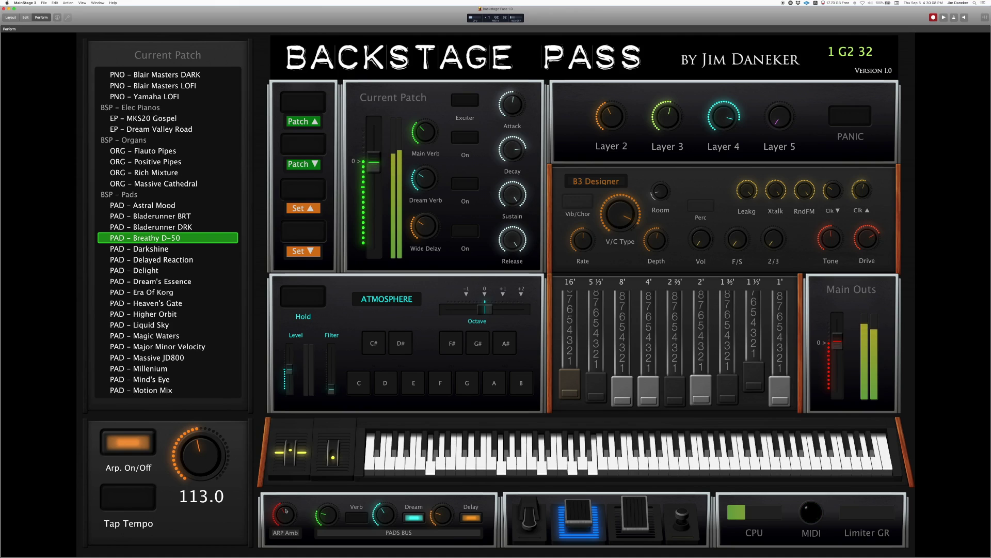
pyautogui.press('Down')
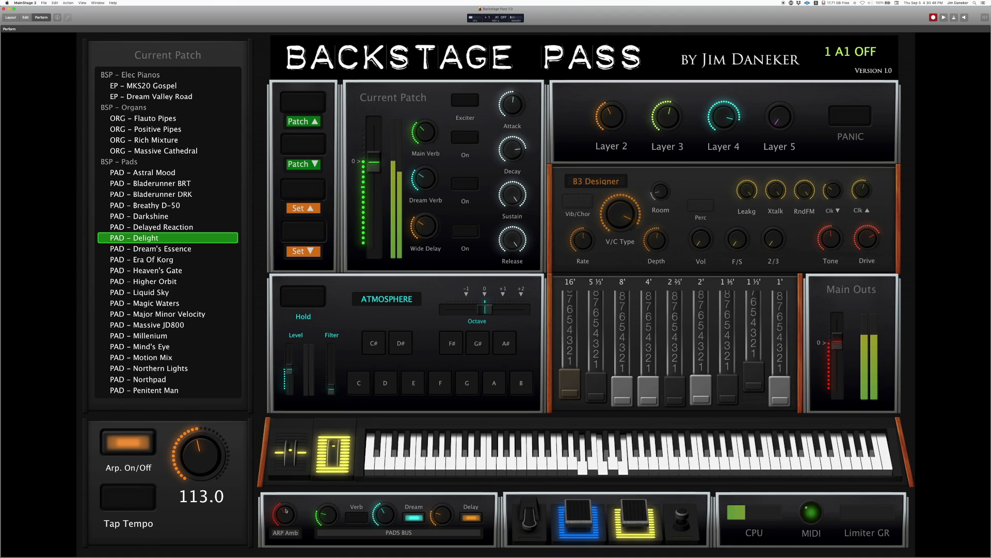
pyautogui.press('Down')
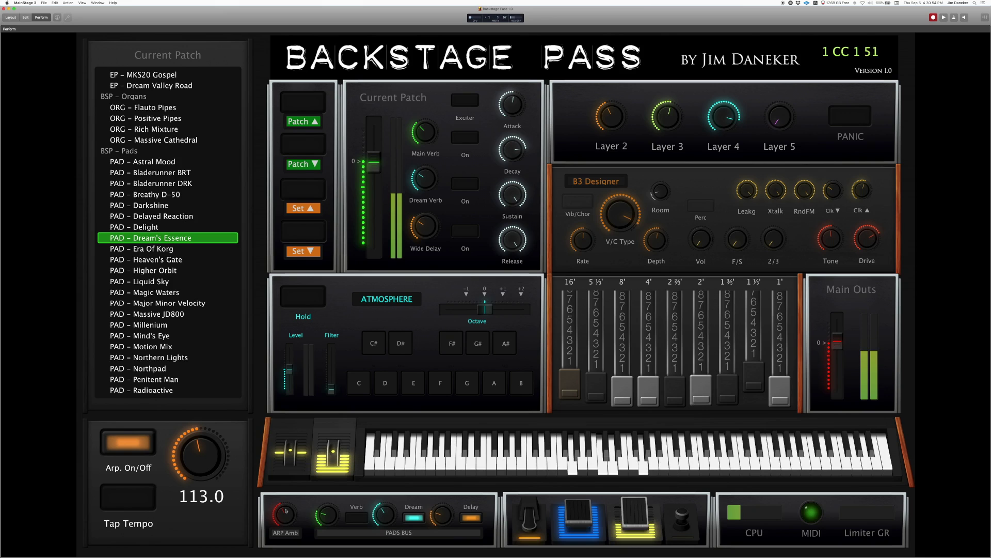
pyautogui.press('Down')
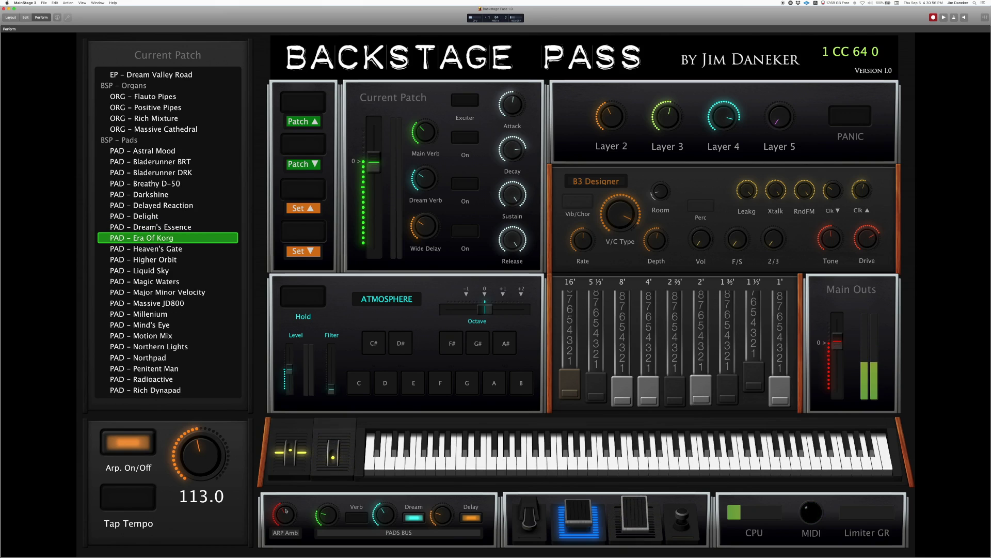
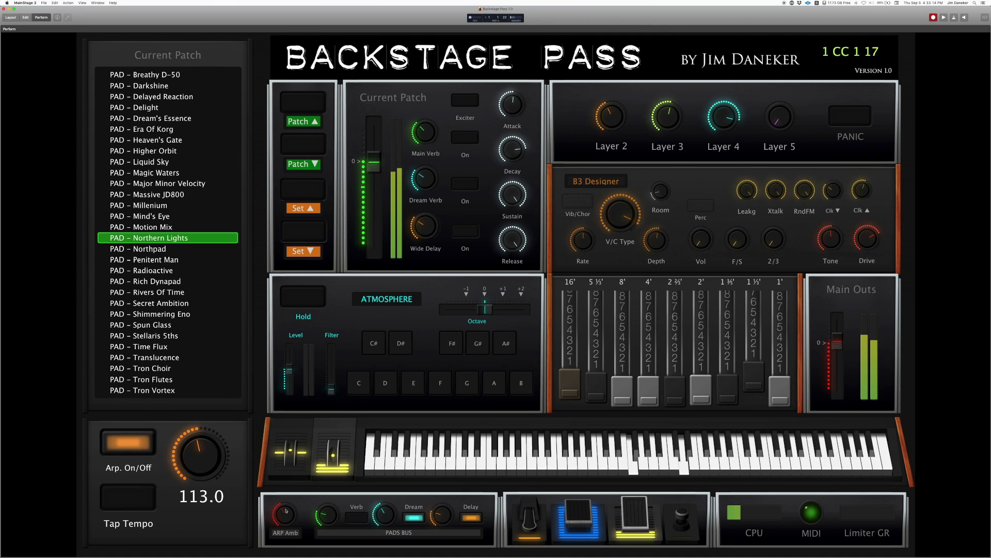
# Step: Advance through the pads from PAD – Northern Lights to PAD – White Light, then go back to PAD – Tron Vortex
pyautogui.press('Down')
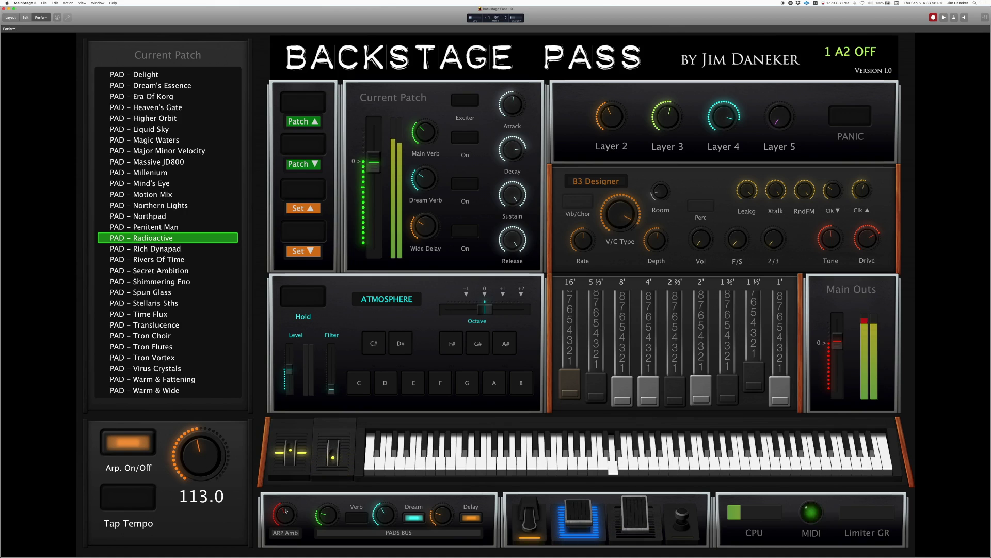
pyautogui.press('Down')
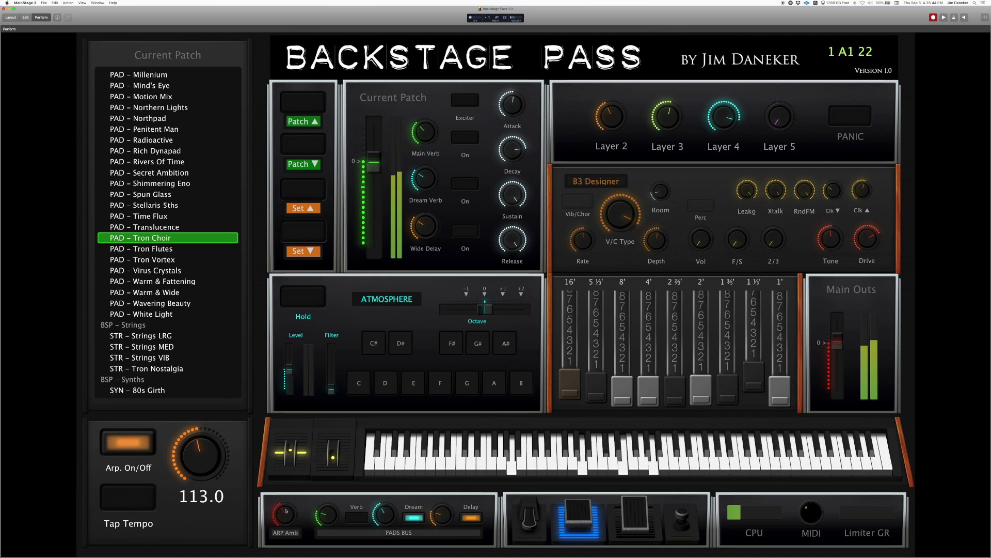
pyautogui.press('Down')
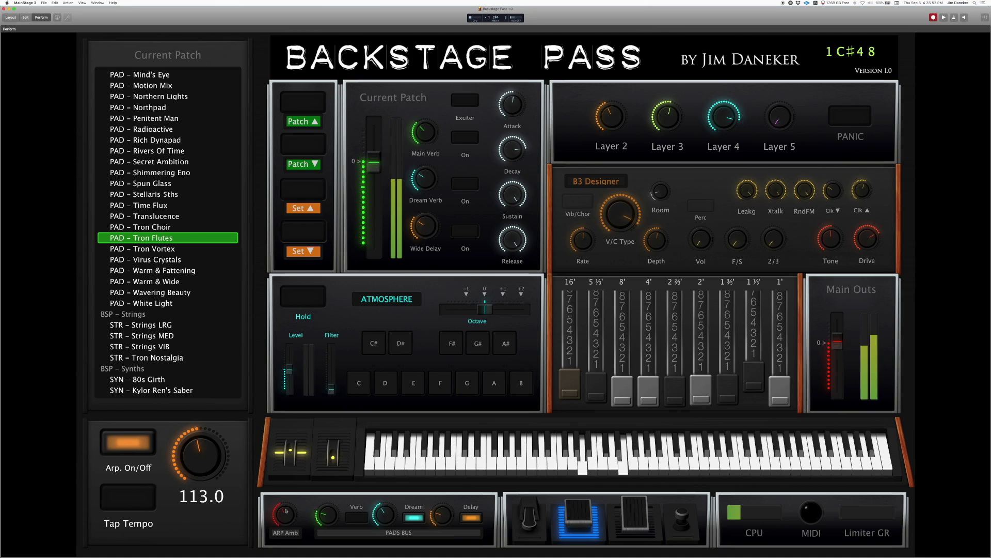
pyautogui.press('Down')
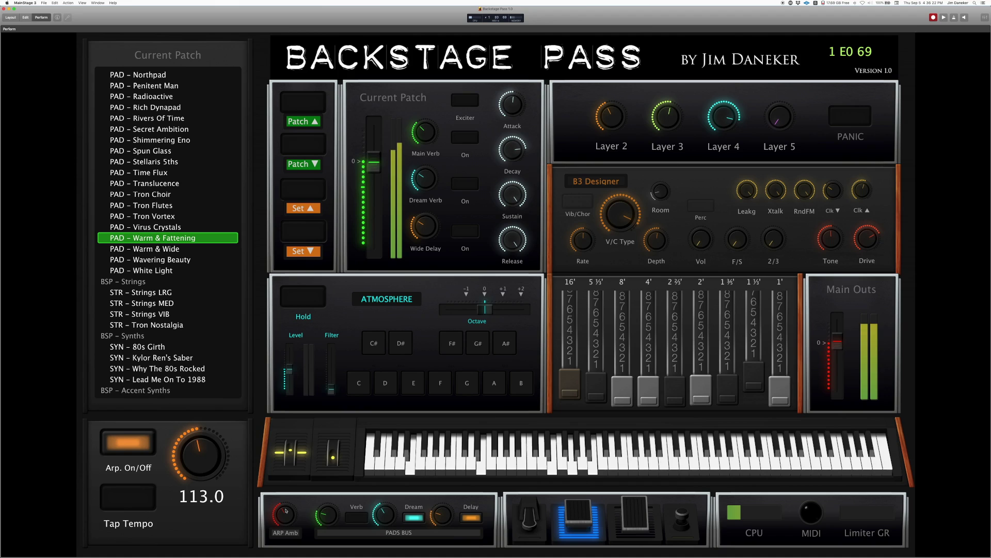
pyautogui.press('Down')
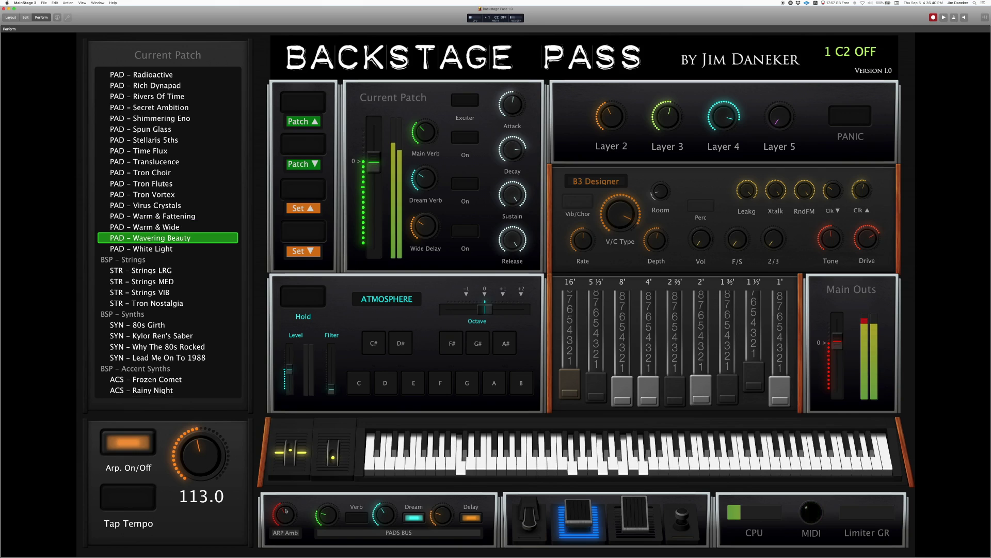
pyautogui.press('Down')
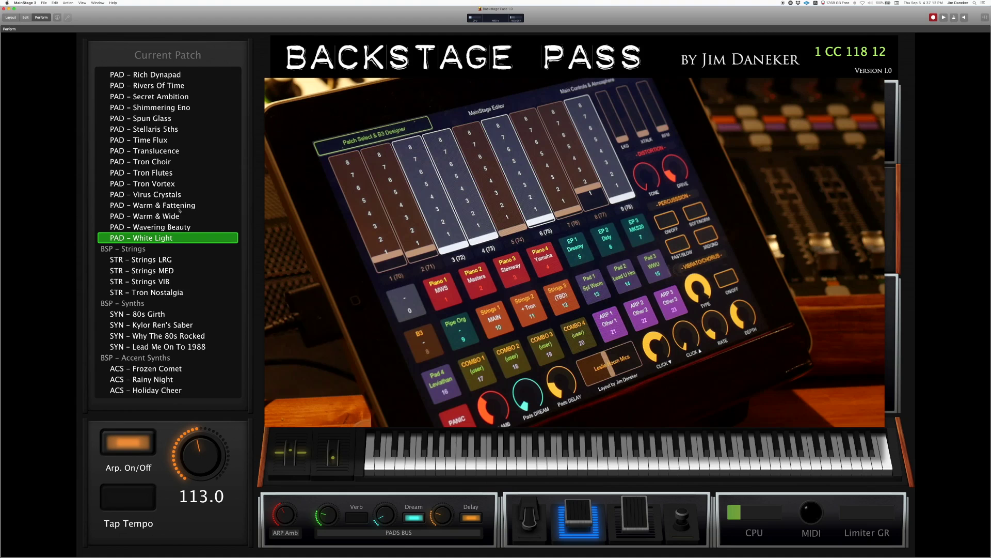
pyautogui.click(161, 184)
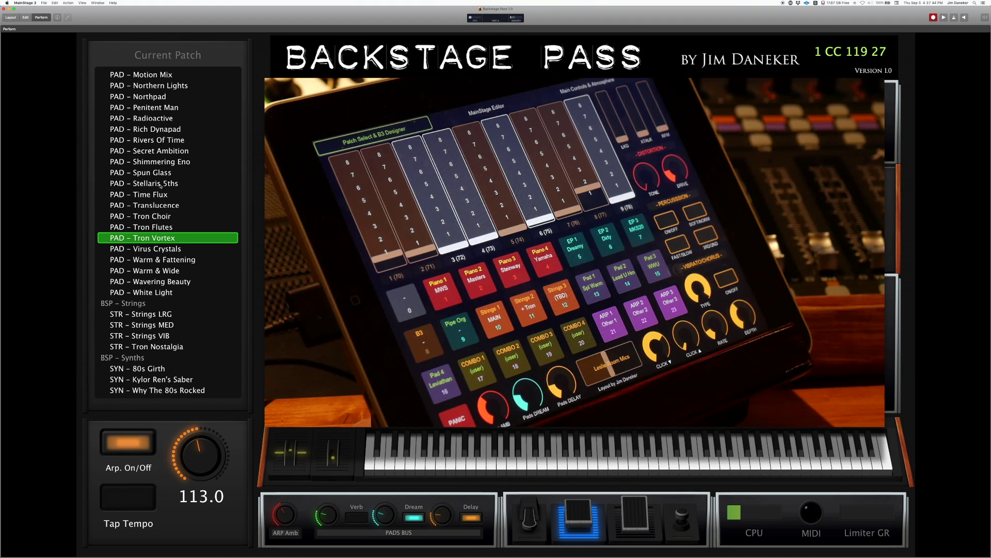
# Step: Load STR – Strings LRG, step through STR – Strings MED and STR – Strings VIB, and return to STR – Strings LRG
pyautogui.click(154, 314)
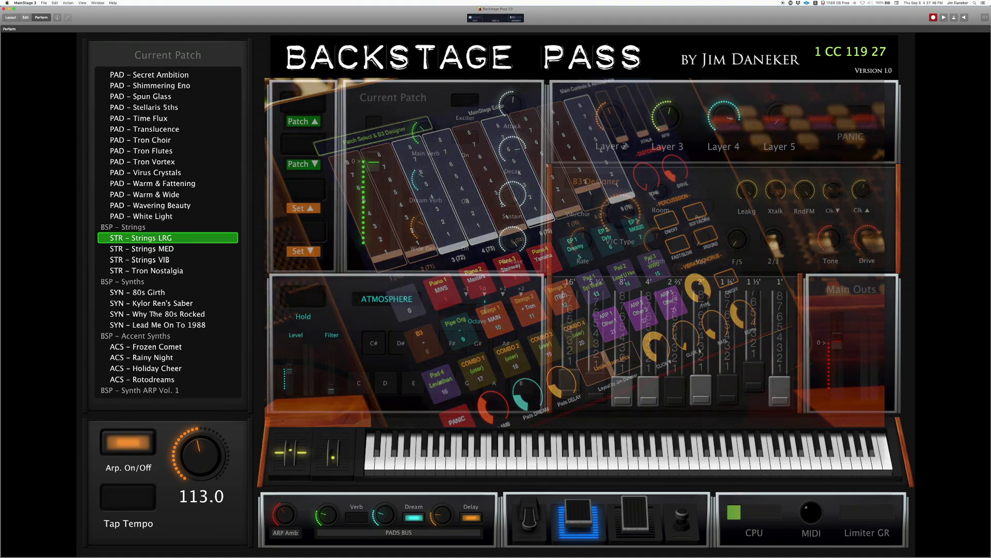
pyautogui.press('Down')
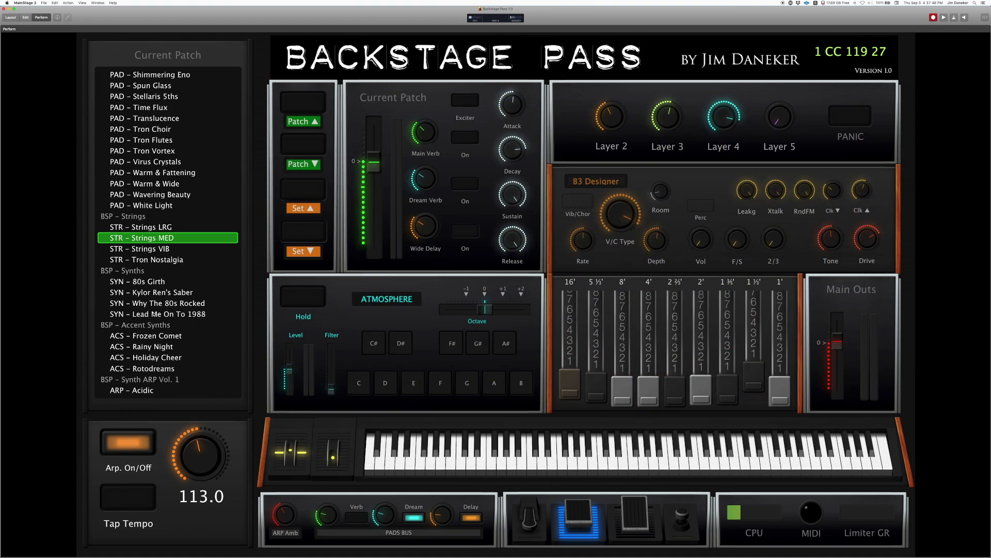
pyautogui.press('Down')
pyautogui.press('Up')
pyautogui.press('Up')
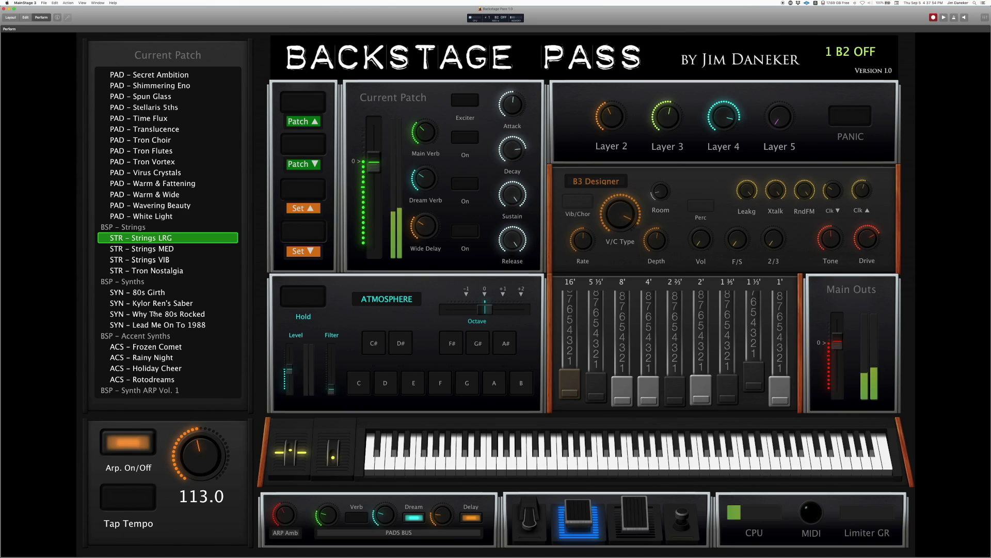
# Step: Advance through the remaining BSP – Strings patches, STR – Strings MED and STR – Strings VIB, to STR – Tron Nostalgia
pyautogui.press('Down')
pyautogui.press('Down')
pyautogui.press('Down')
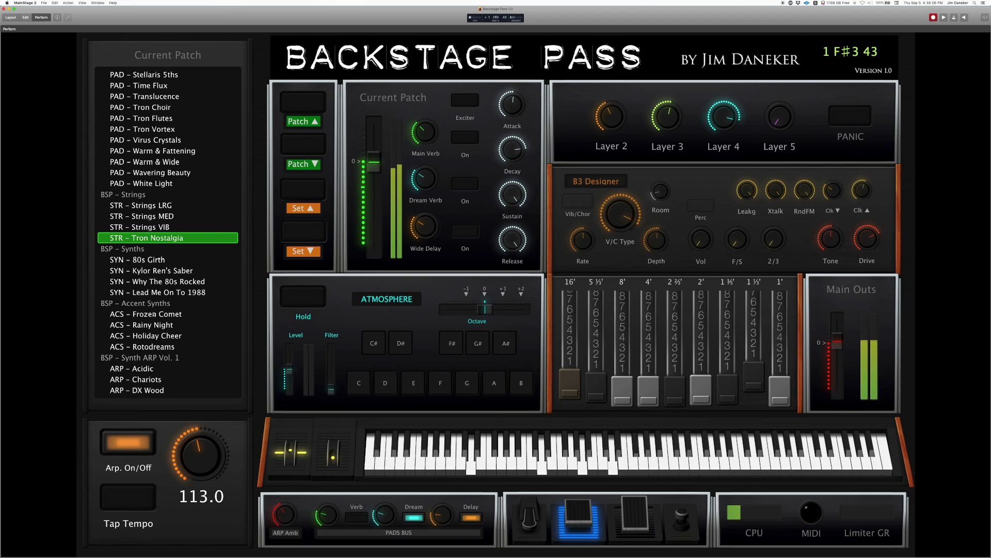
# Step: Audition the synths from SYN – 80s Girth to SYN – Lead Me On To 1988, then the accent synths from ACS – Frozen Comet to ACS – Rotodreams
pyautogui.press('Down')
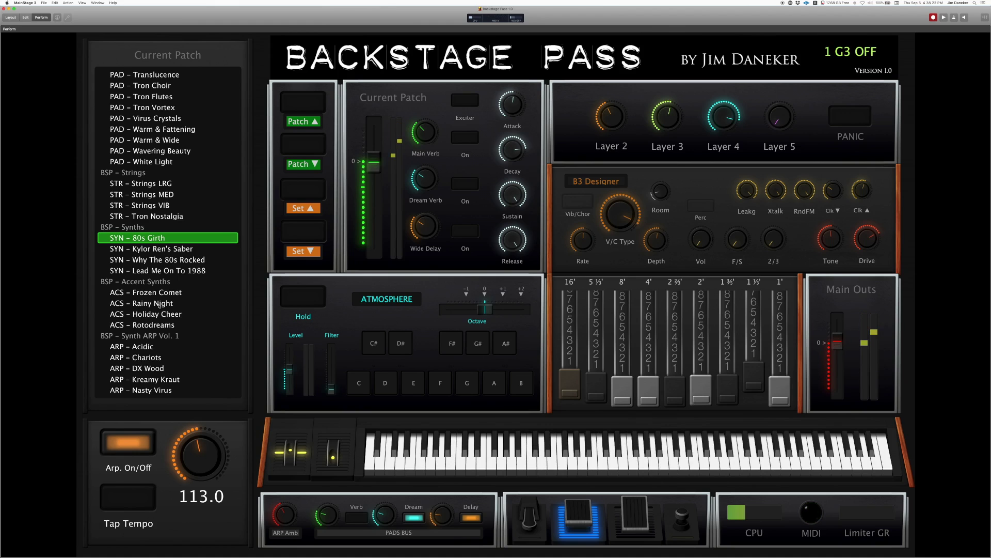
pyautogui.click(165, 260)
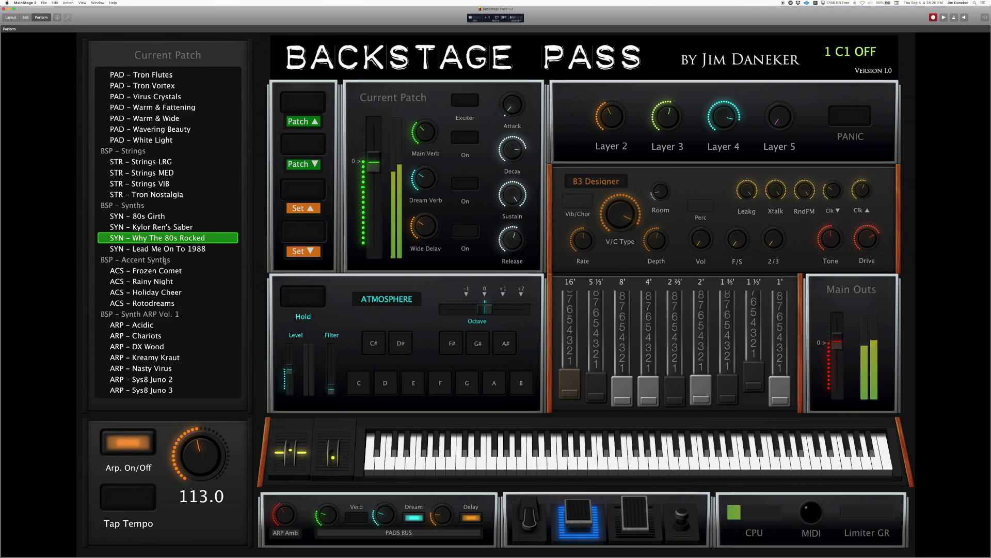
pyautogui.press('Down')
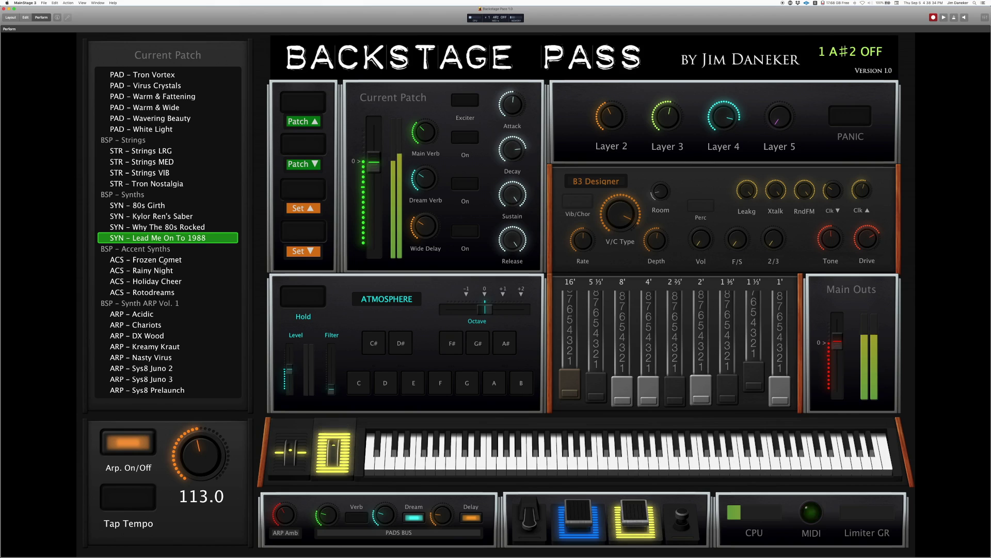
pyautogui.click(163, 261)
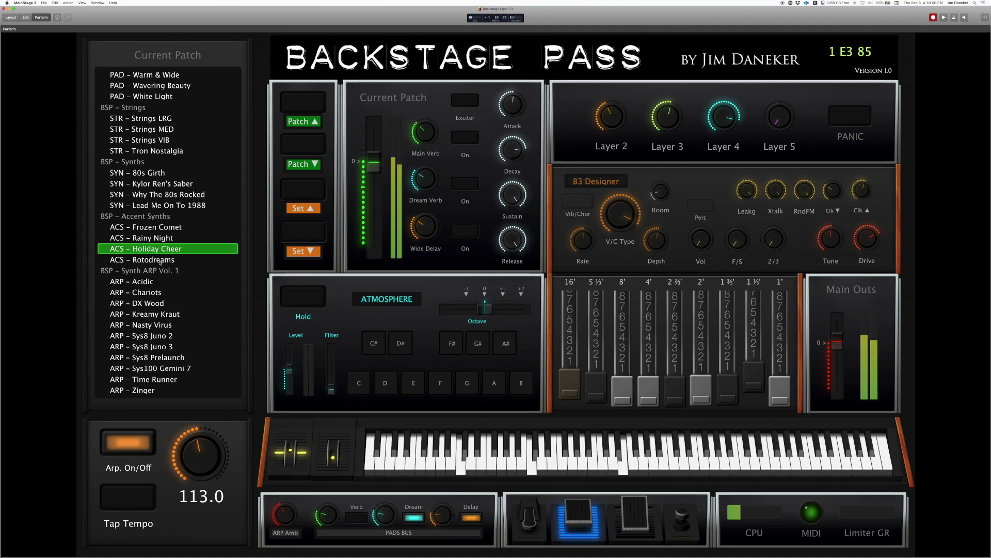
pyautogui.click(161, 260)
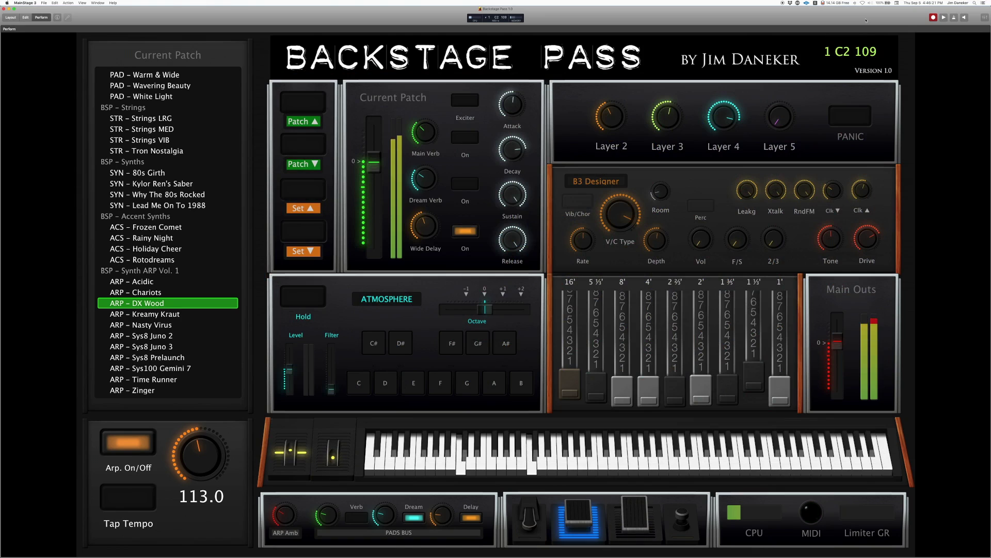
# Step: Advance through the BSP – Synth ARP Vol. 1 patches from ARP – Kreamy Kraut past ARP – Sys8 Prelaunch and ARP – Time Runner to ARP – Zinger
pyautogui.press('Down')
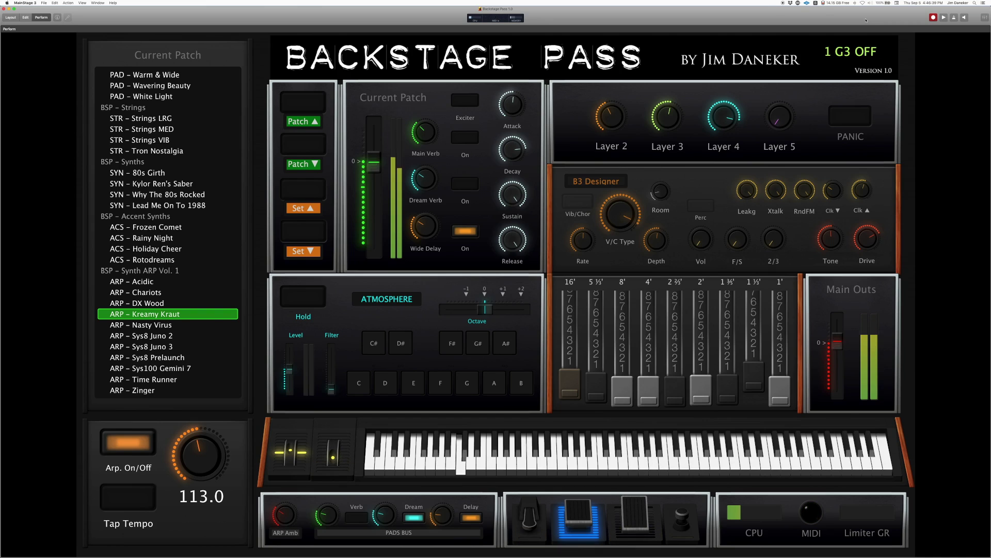
pyautogui.press('Down')
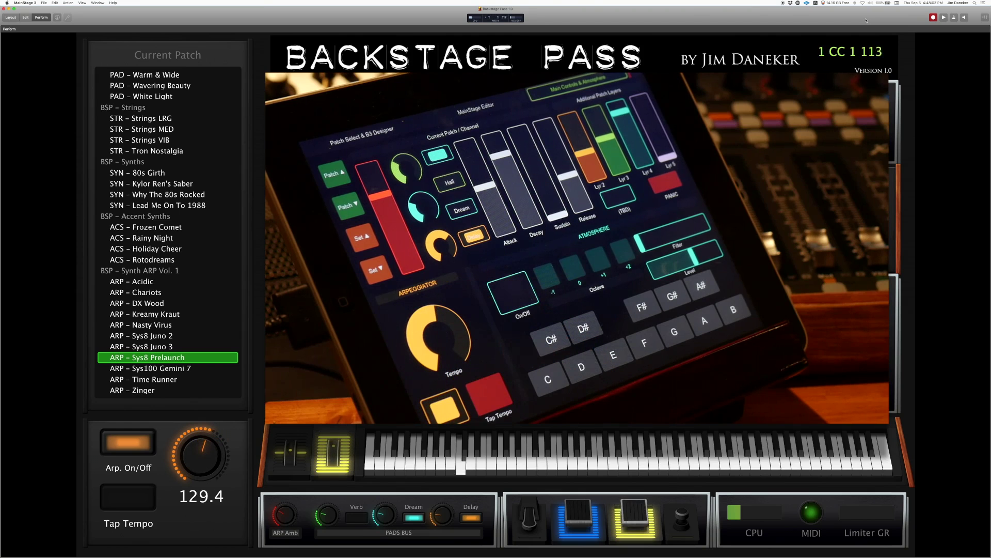
pyautogui.press('Down')
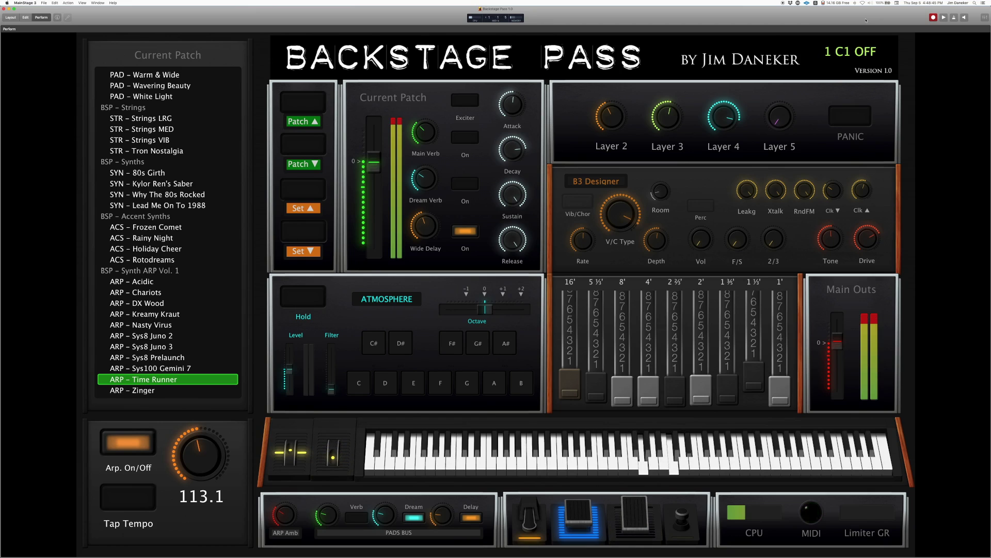
pyautogui.press('Down')
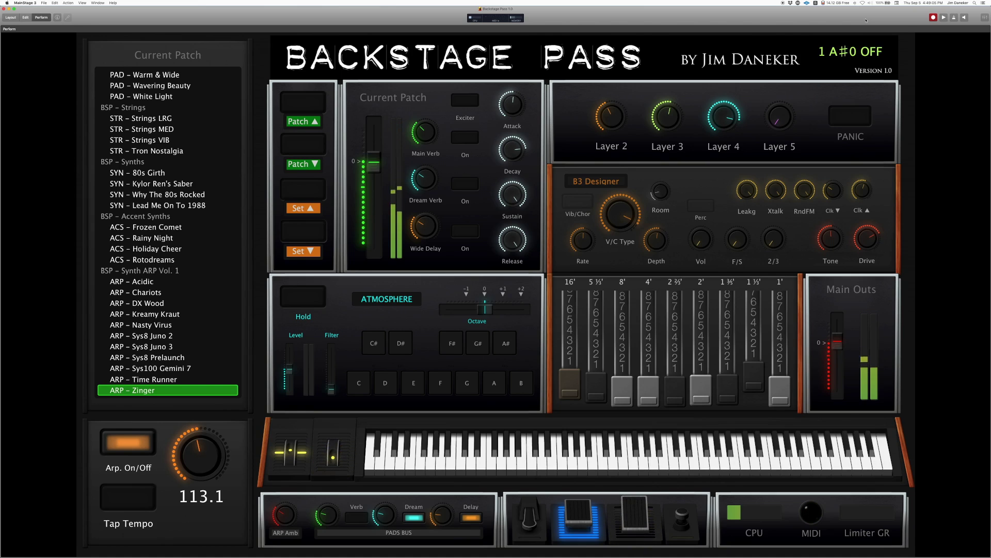
# Step: Return to the BackStage Pass LIVE set and advance from PNO – Smitty's Piano to PNO – Blair Masters Grand
pyautogui.press('Down')
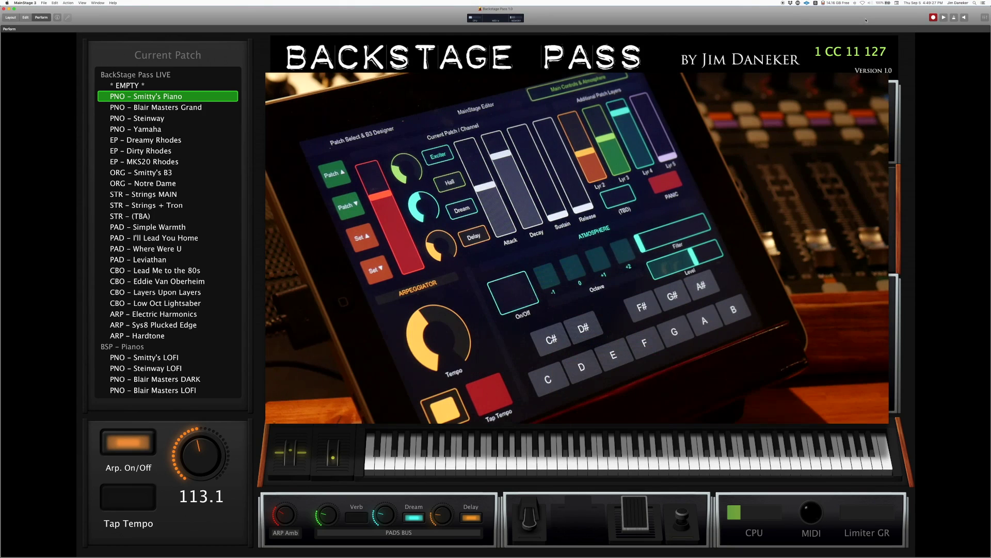
pyautogui.press('Down')
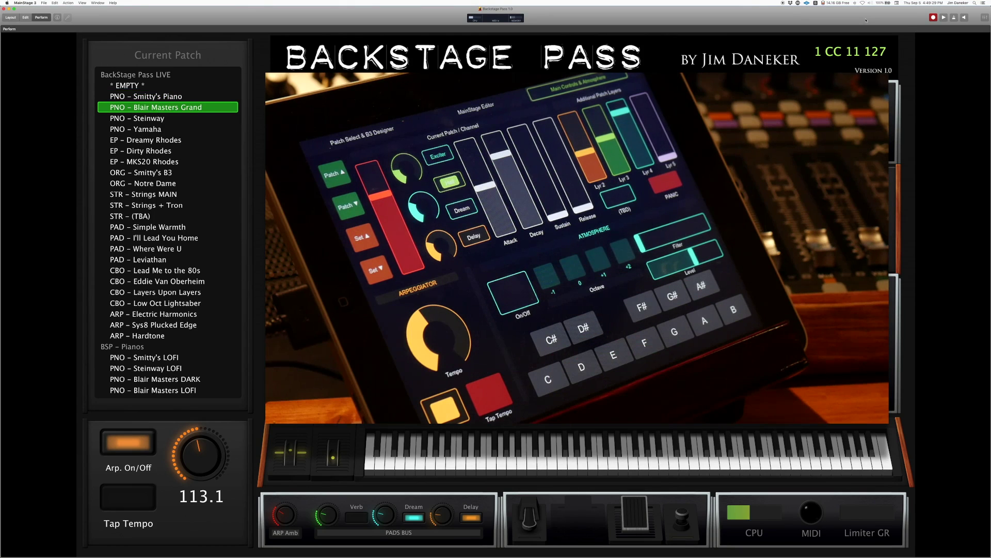